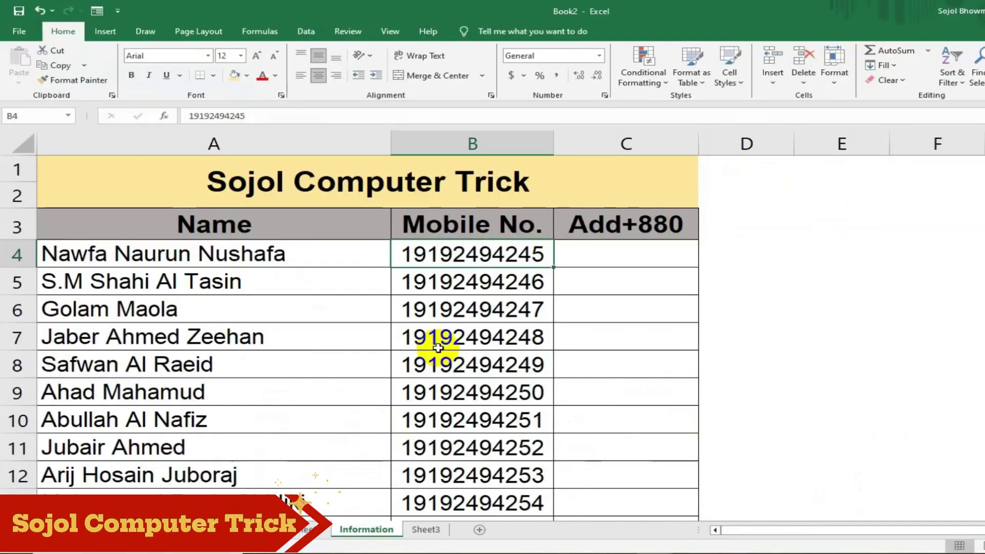
Copy the mobile numbers from B4 through B27 and paste them as values into the Add+880 column starting at C4
{"action": "left_click", "coordinate": [598, 262]}
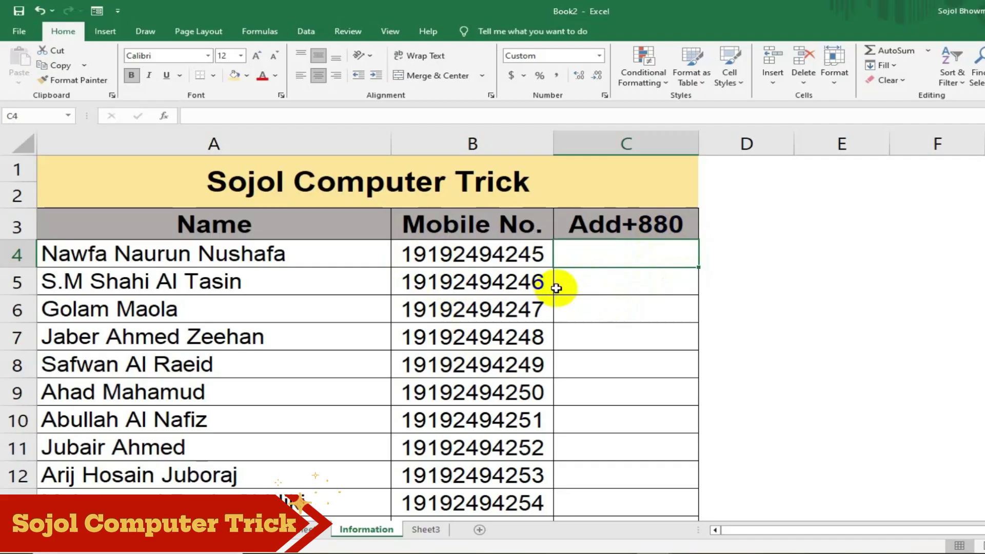
{"action": "left_click", "coordinate": [477, 263]}
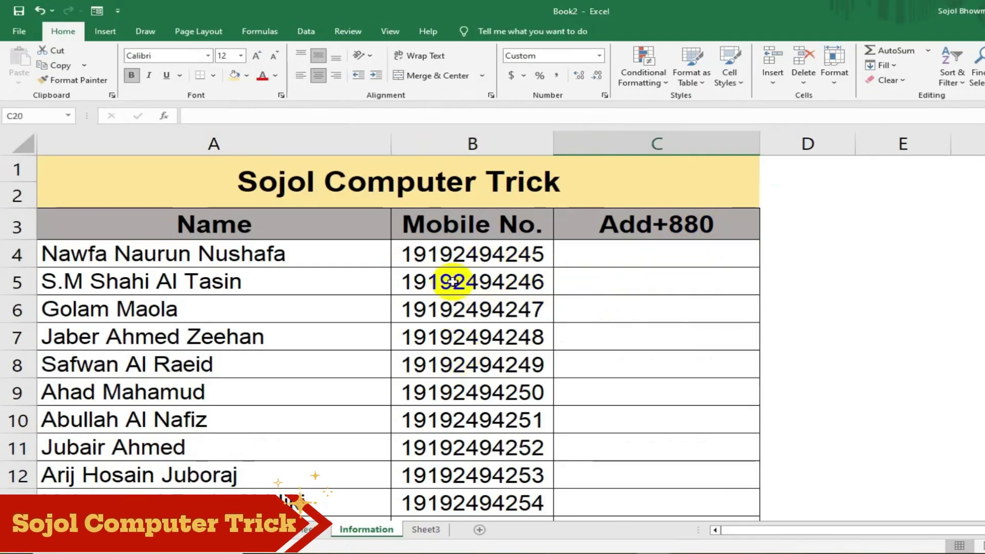
{"action": "left_click", "coordinate": [431, 253]}
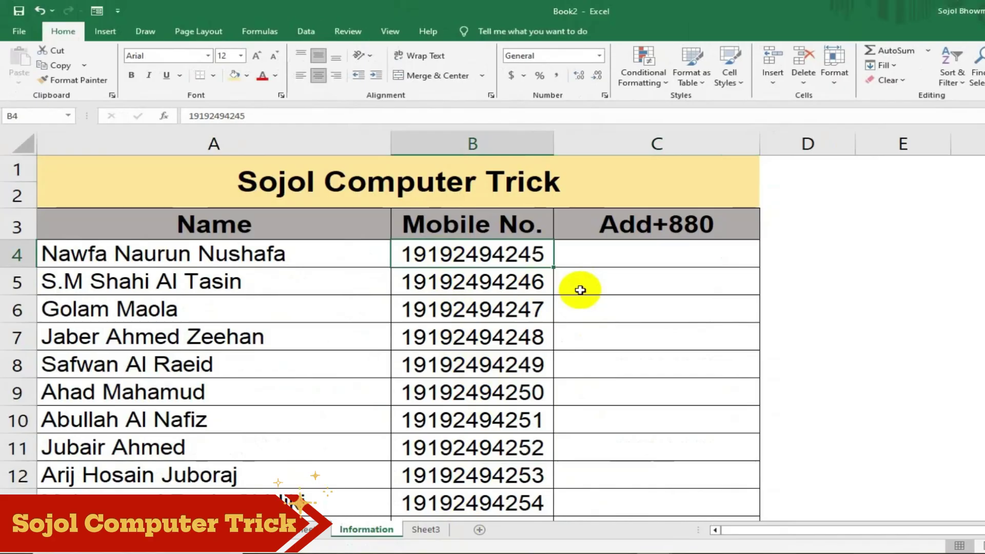
{"action": "key", "text": "ctrl+shift+Down"}
{"action": "key", "text": "ctrl+c"}
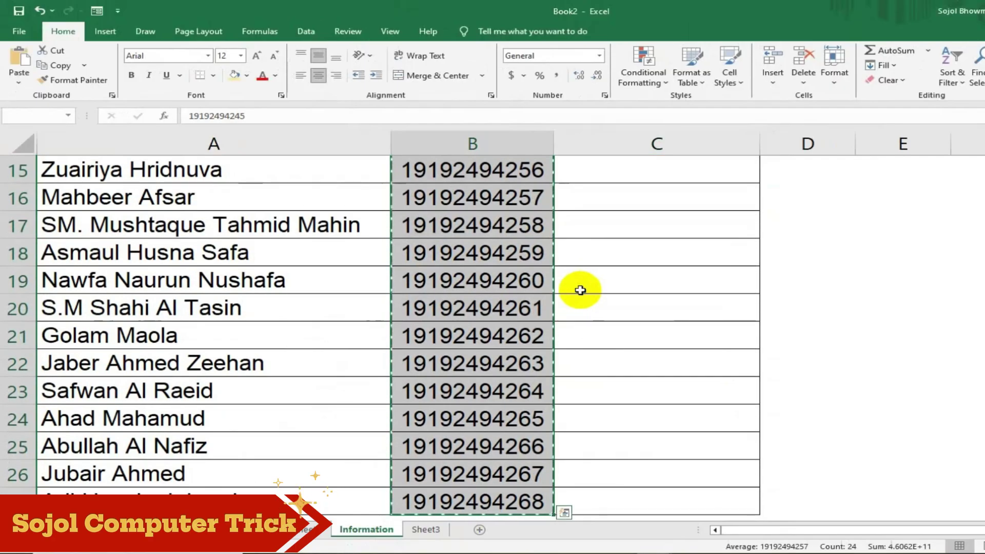
{"action": "scroll", "coordinate": [594, 275], "scroll_direction": "up", "scroll_amount": 2}
{"action": "scroll", "coordinate": [594, 274], "scroll_direction": "up", "scroll_amount": 3}
{"action": "left_click", "coordinate": [631, 259]}
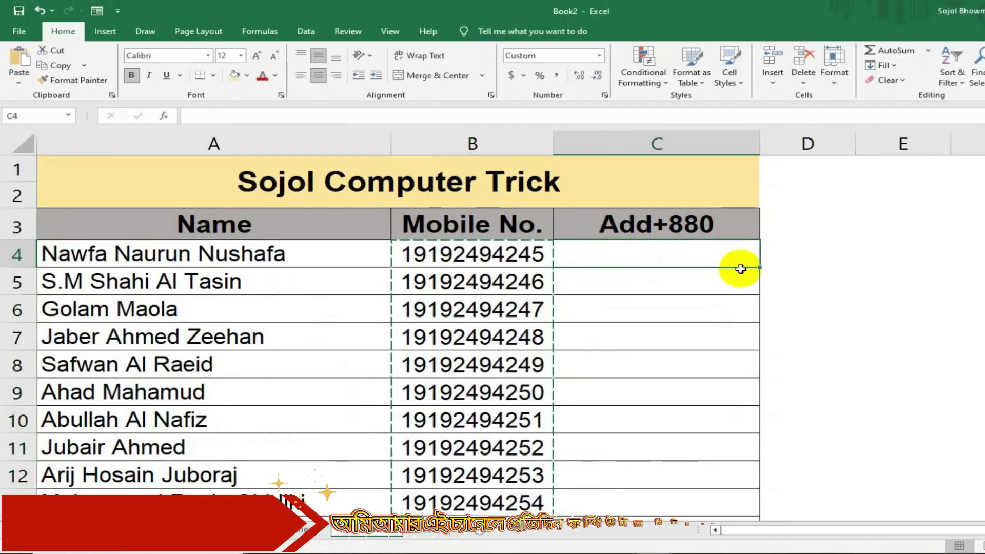
{"action": "key", "text": "ctrl+alt+v"}
{"action": "key", "text": "Return"}
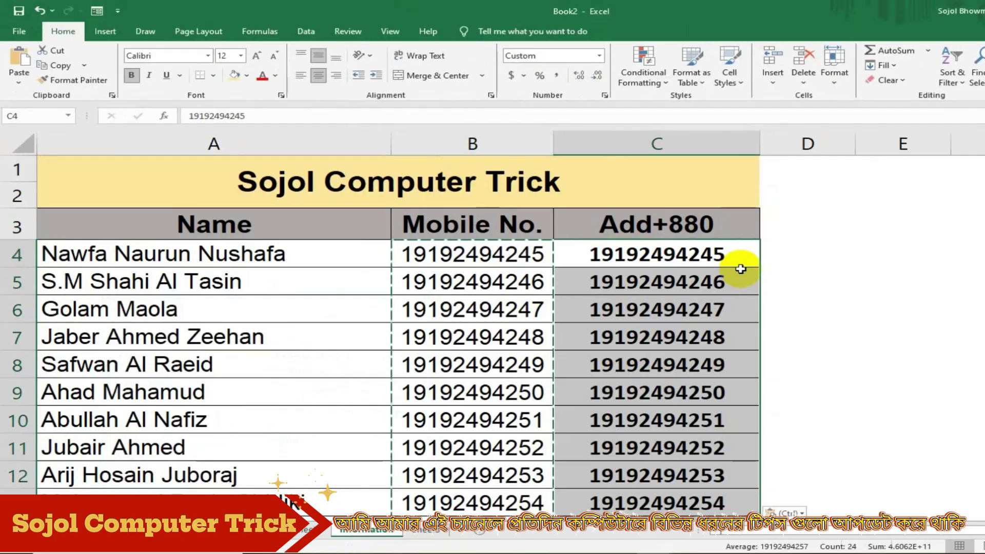
Apply the custom number format "+880"# to the pasted numbers in the Add+880 column
{"action": "right_click", "coordinate": [649, 252]}
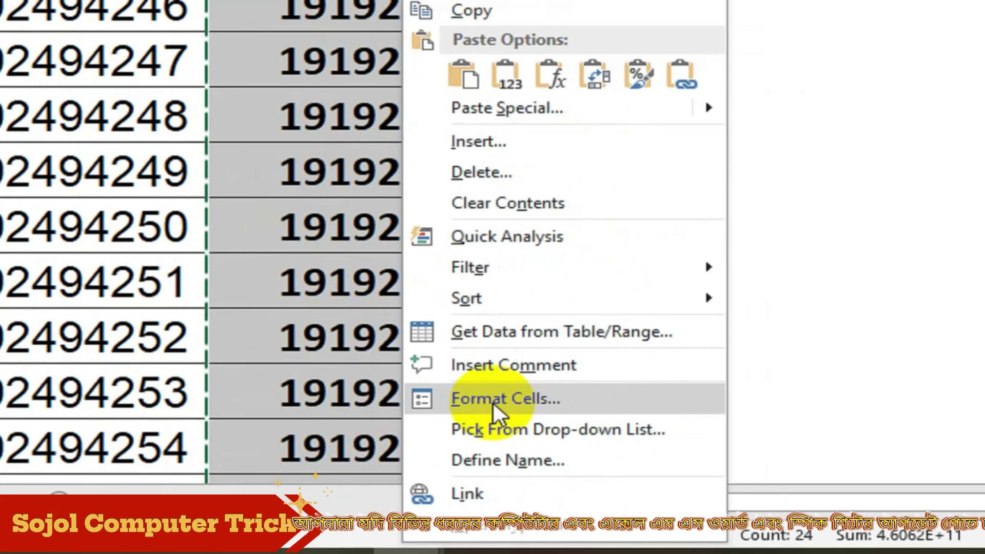
{"action": "left_click", "coordinate": [696, 478]}
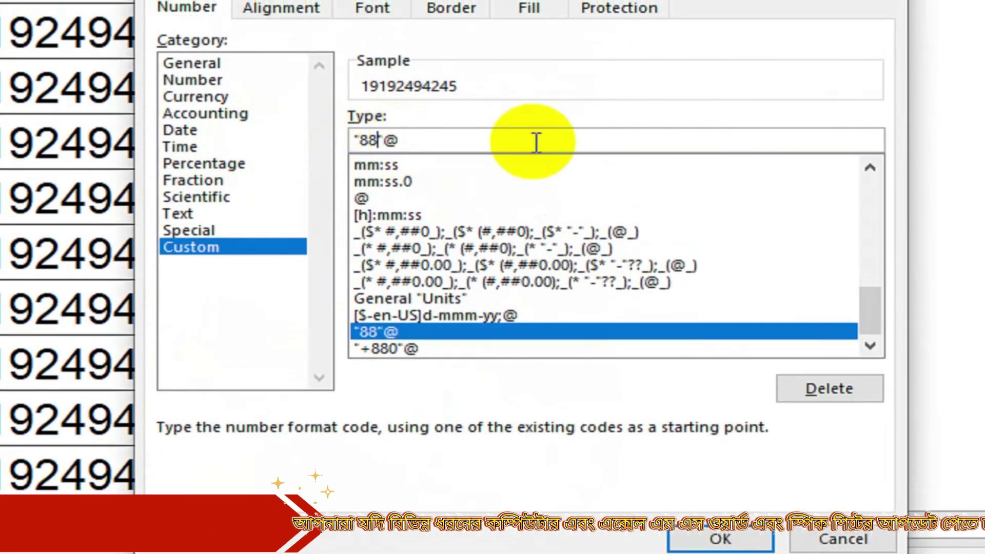
{"action": "key", "text": "shift+End"}
{"action": "key", "text": "Delete"}
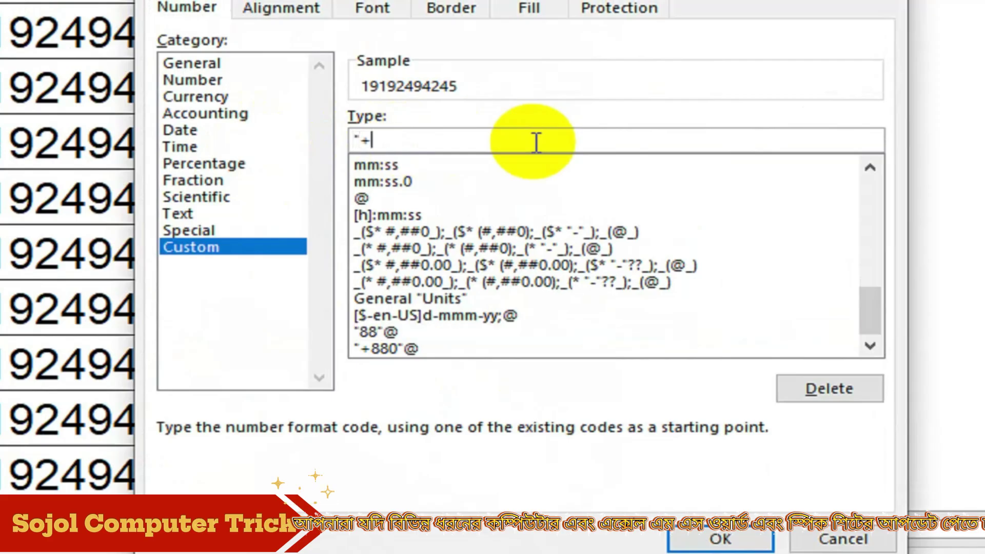
{"action": "type", "text": "+880\""}
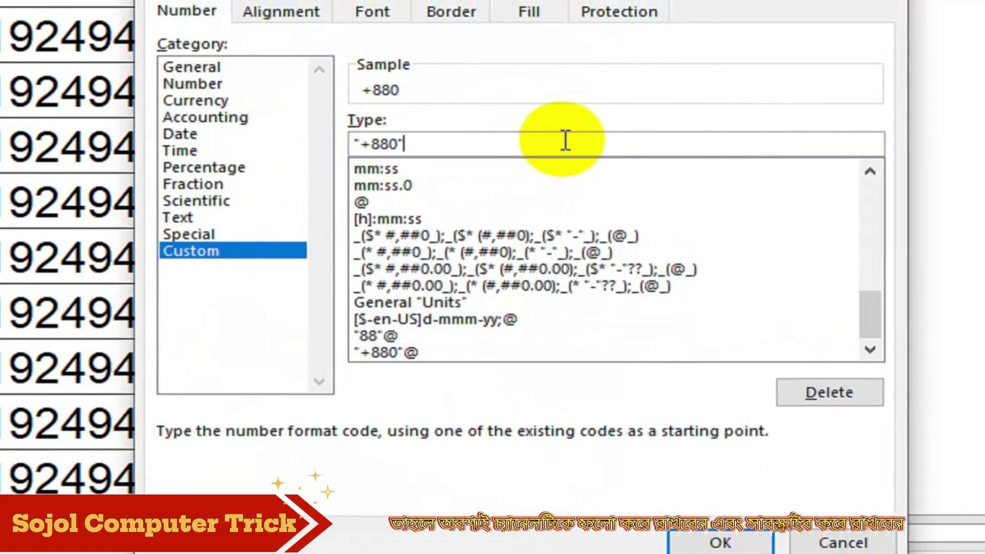
{"action": "type", "text": "#"}
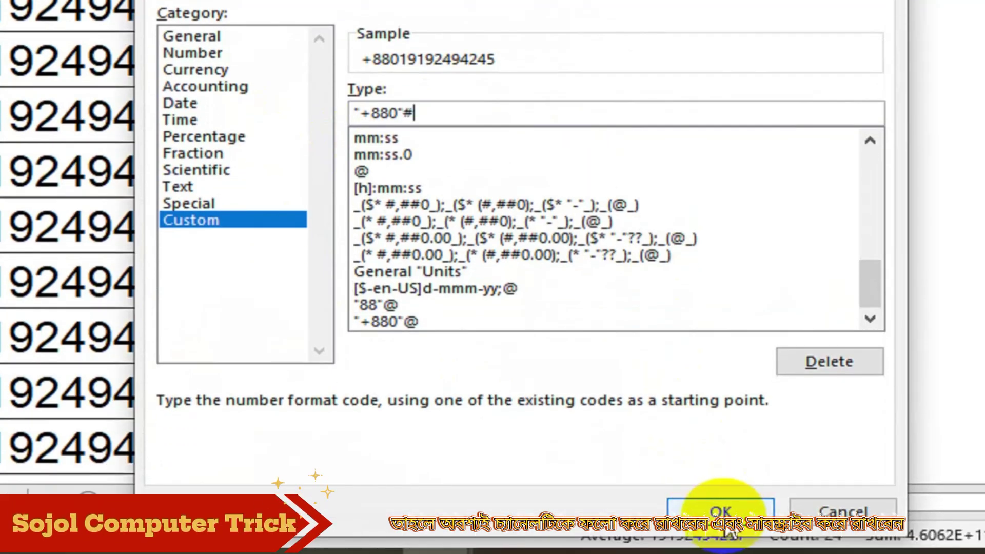
{"action": "left_click", "coordinate": [724, 513]}
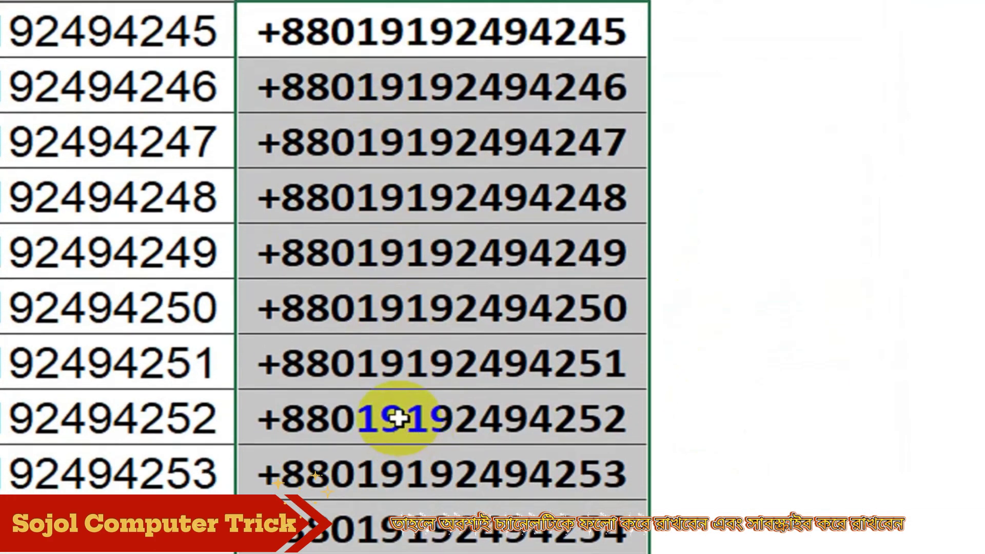
Review the numbers in the Add+880 column to check the country code prefix on every row
{"action": "scroll", "coordinate": [400, 513], "scroll_direction": "down", "scroll_amount": 2}
{"action": "scroll", "coordinate": [400, 418], "scroll_direction": "down", "scroll_amount": 2}
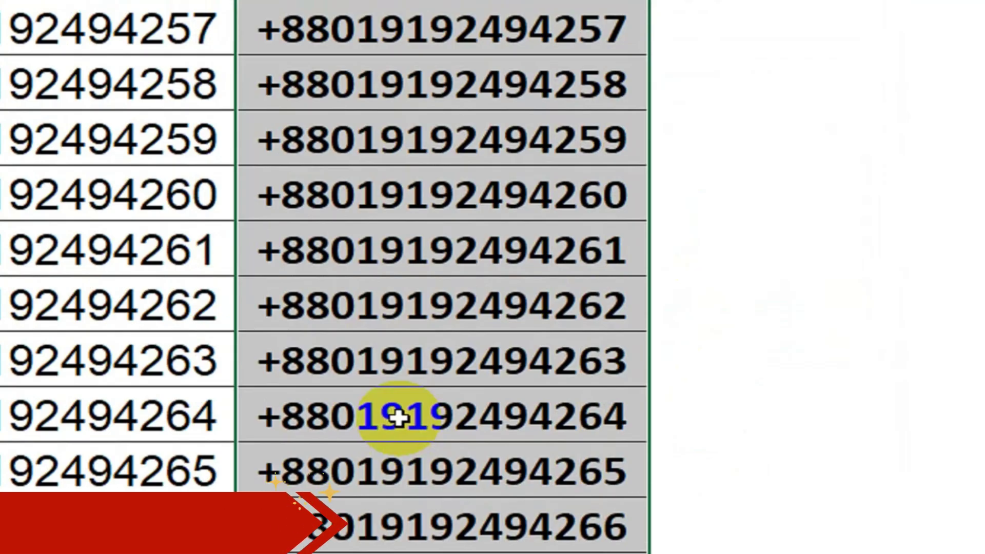
{"action": "scroll", "coordinate": [399, 418], "scroll_direction": "up", "scroll_amount": 2}
{"action": "scroll", "coordinate": [400, 418], "scroll_direction": "up", "scroll_amount": 2}
{"action": "scroll", "coordinate": [395, 282], "scroll_direction": "down", "scroll_amount": 3}
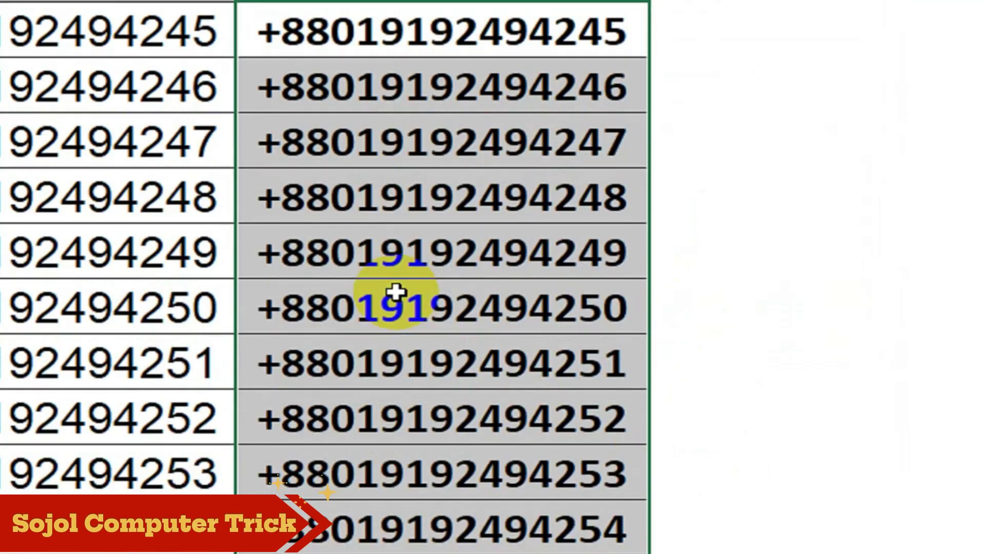
{"action": "left_click", "coordinate": [367, 198]}
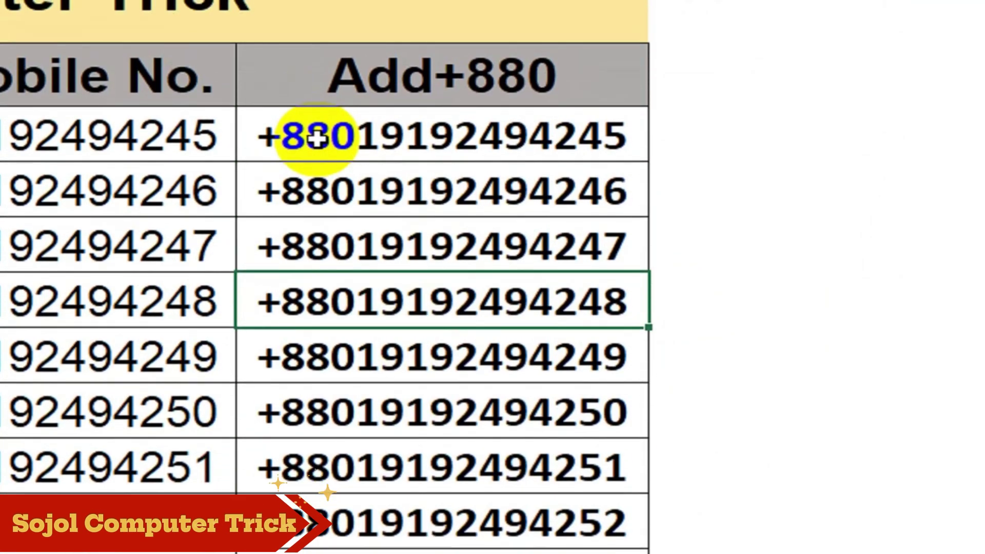
Enter the formula ="+880"&B4 in cell C4 to join the country code with the mobile number
{"action": "left_click", "coordinate": [317, 138]}
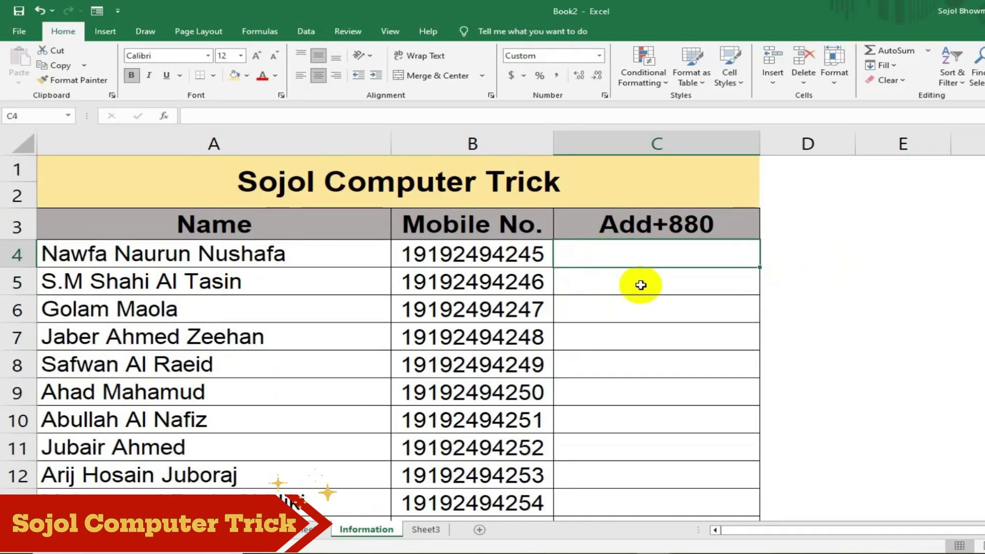
{"action": "type", "text": "="}
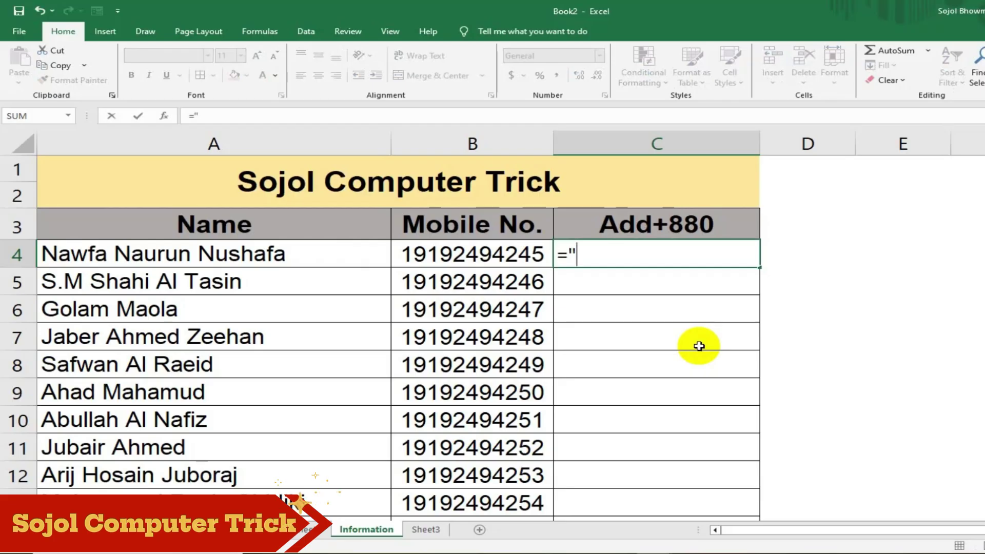
{"action": "type", "text": "\"+880\"&"}
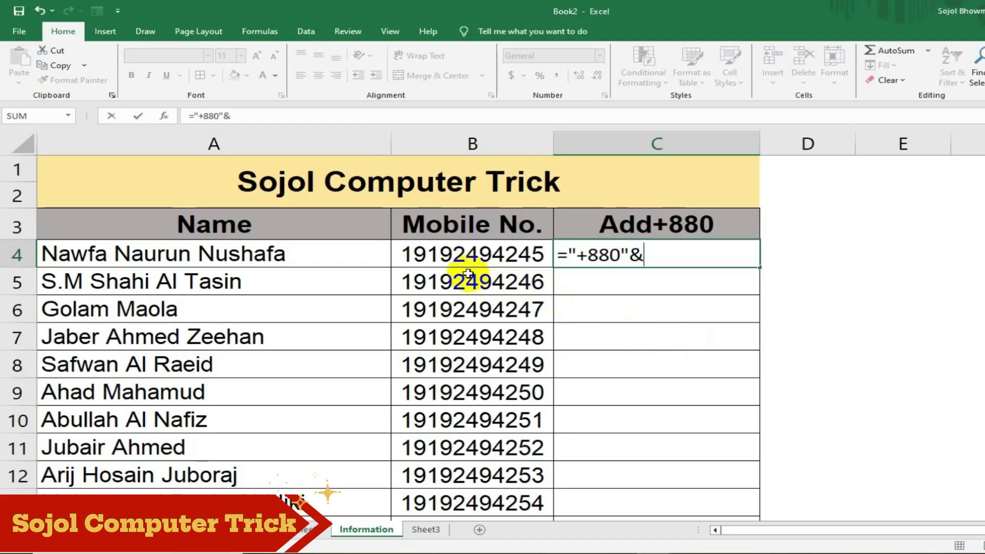
{"action": "left_click", "coordinate": [448, 254]}
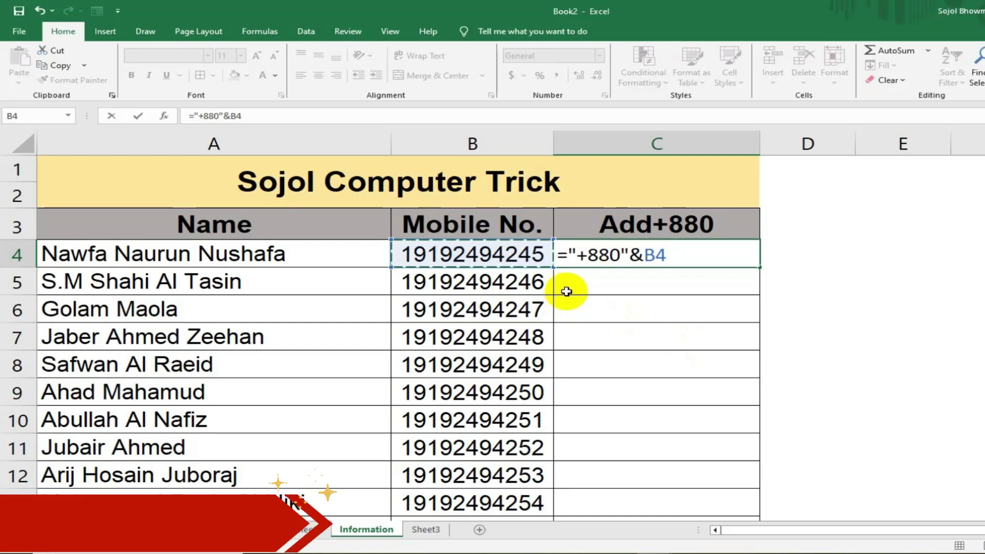
{"action": "key", "text": "Return"}
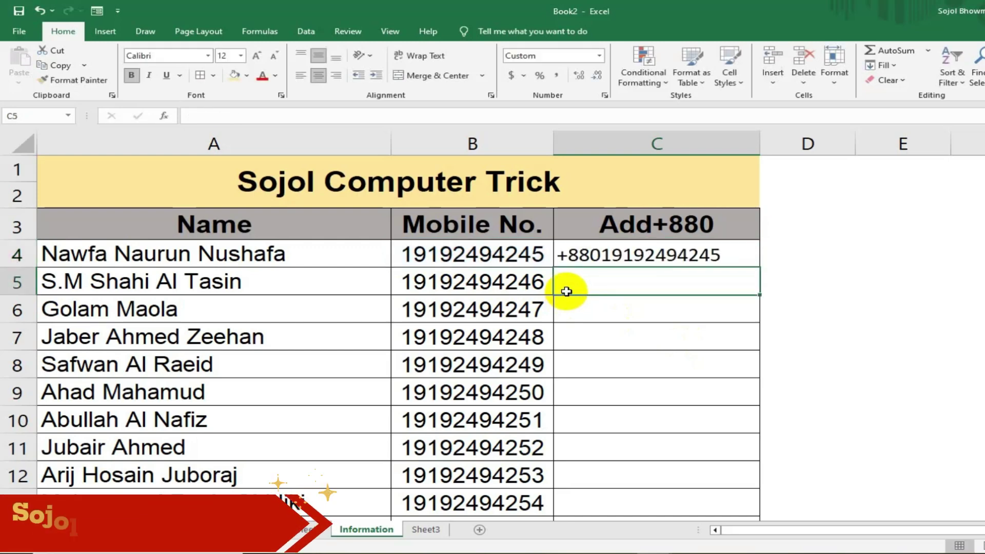
Fill the C4 formula down the Add+880 column through row 27
{"action": "left_click", "coordinate": [579, 257]}
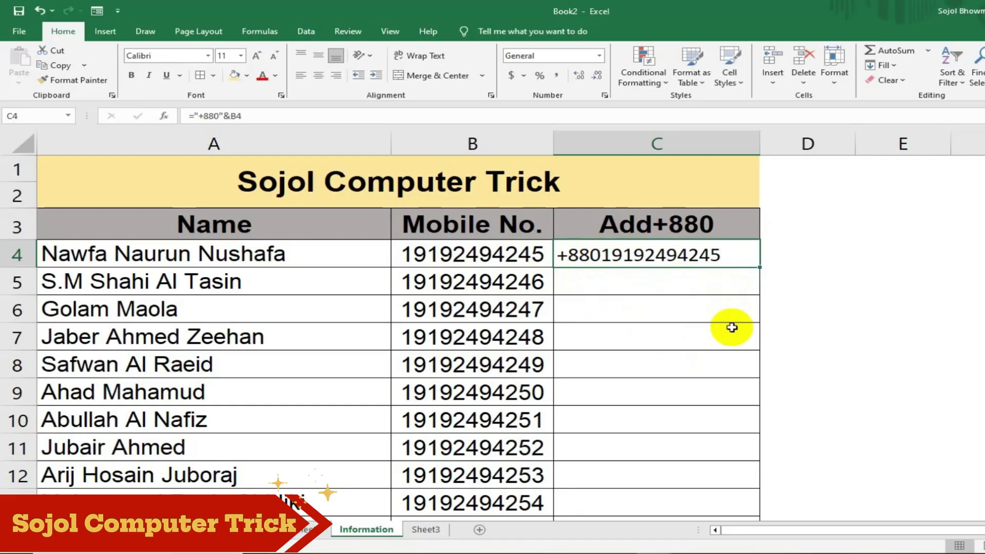
{"action": "scroll", "coordinate": [721, 348], "scroll_direction": "down", "scroll_amount": 5}
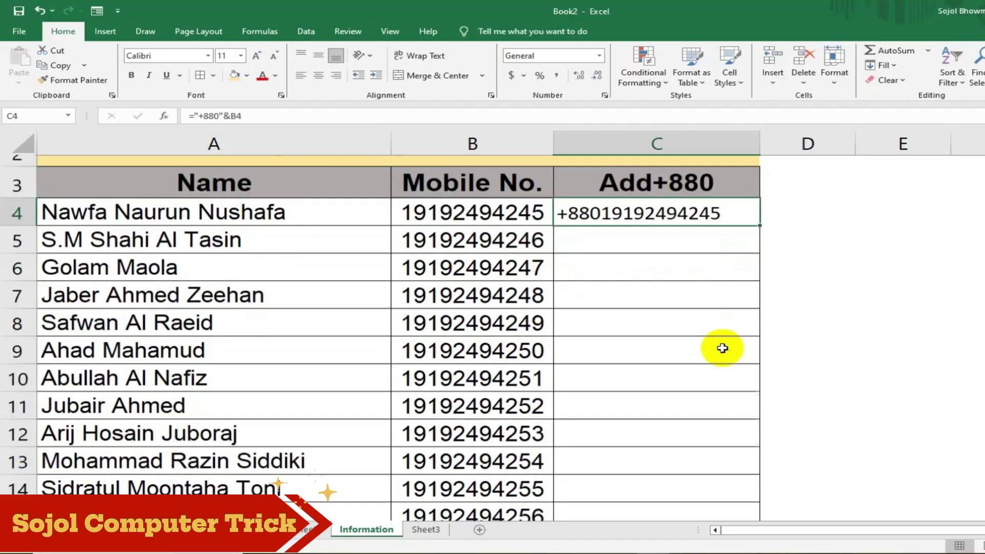
{"action": "left_click", "coordinate": [684, 477], "text": "shift"}
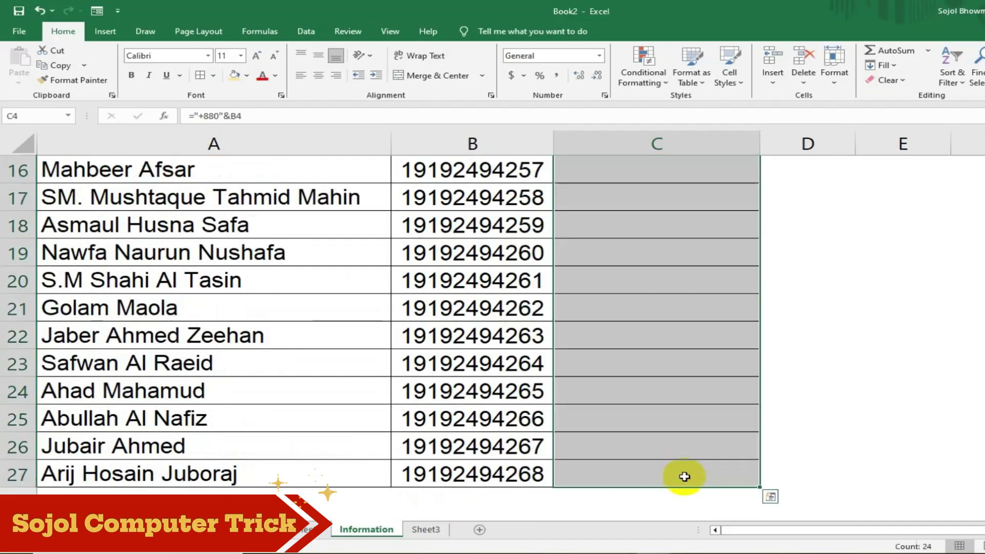
{"action": "key", "text": "ctrl+d"}
{"action": "scroll", "coordinate": [685, 433], "scroll_direction": "up", "scroll_amount": 5}
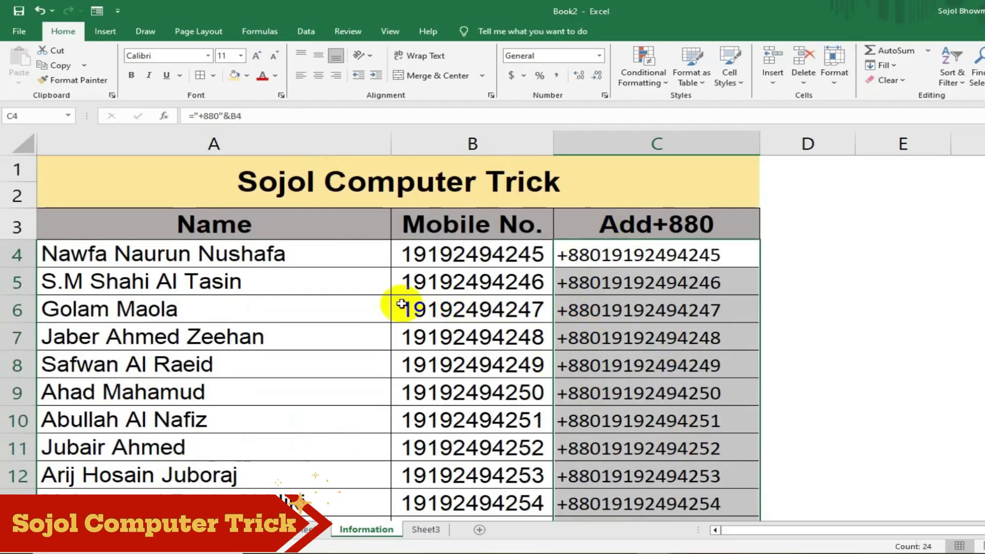
{"action": "left_click", "coordinate": [464, 259]}
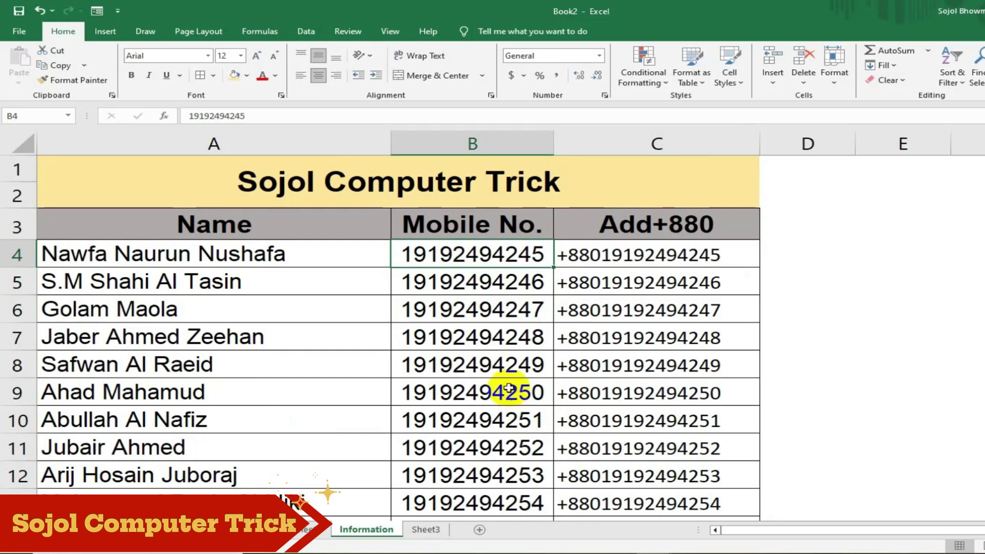
{"action": "left_click", "coordinate": [519, 336]}
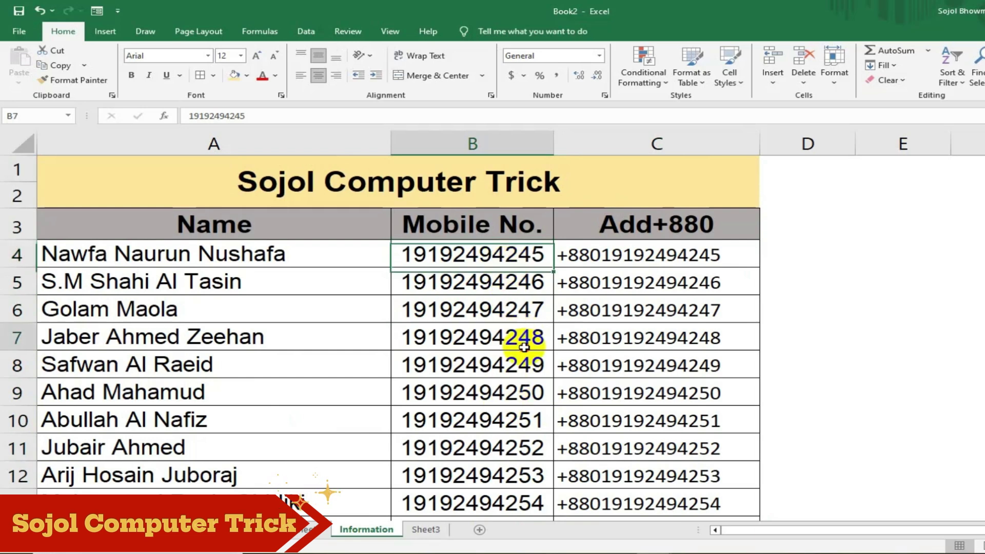